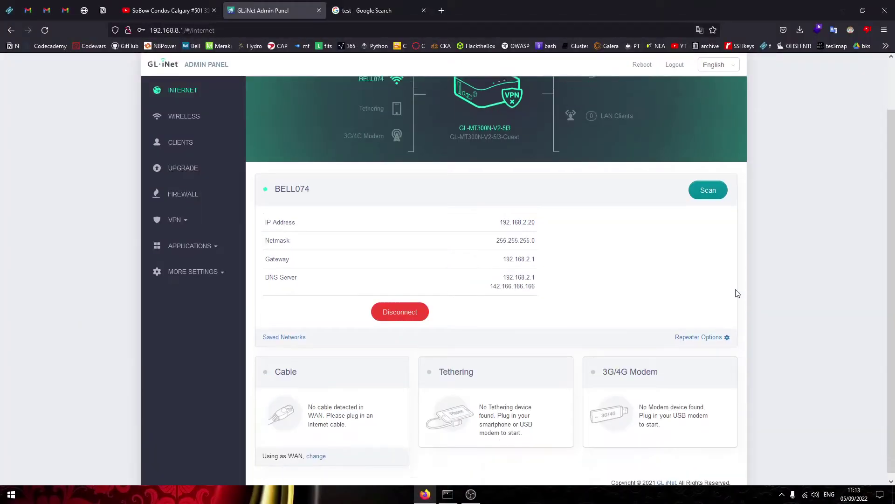
Browse the Wireless settings and its 2.4G Guest WiFi tab.
scroll(737, 293, "down", 1)
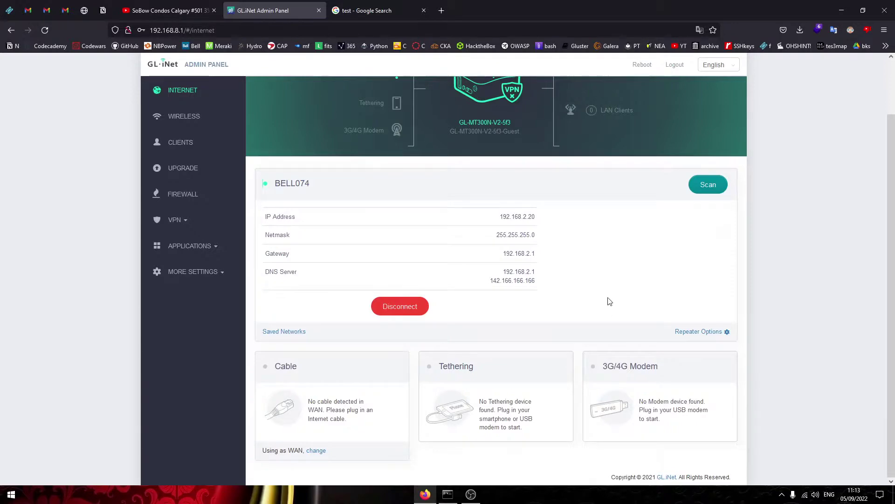
scroll(609, 302, "up", 2)
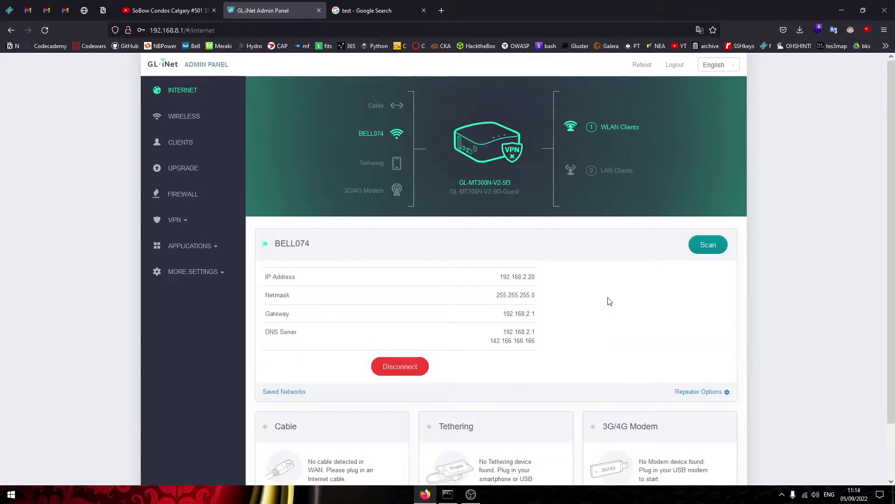
left_click(208, 117)
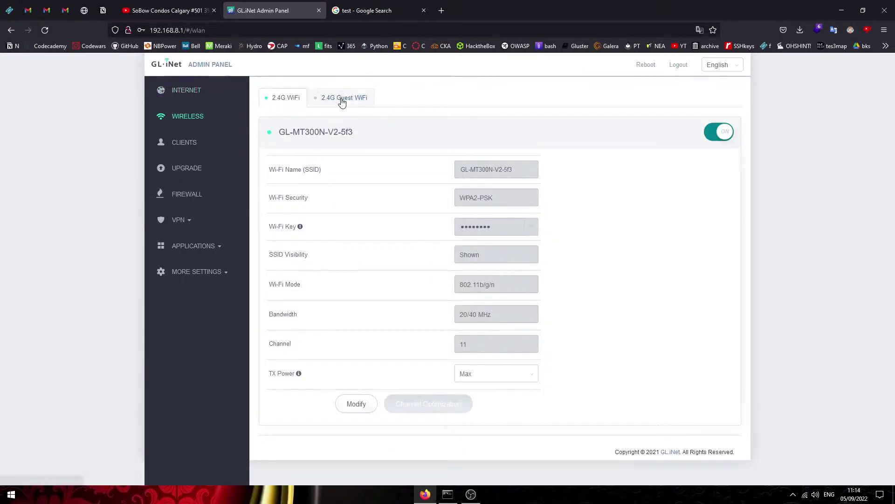
left_click(342, 98)
View the Clients list, then the Upgrade page's Local Upgrade and Auto Upgrade tabs.
left_click(185, 143)
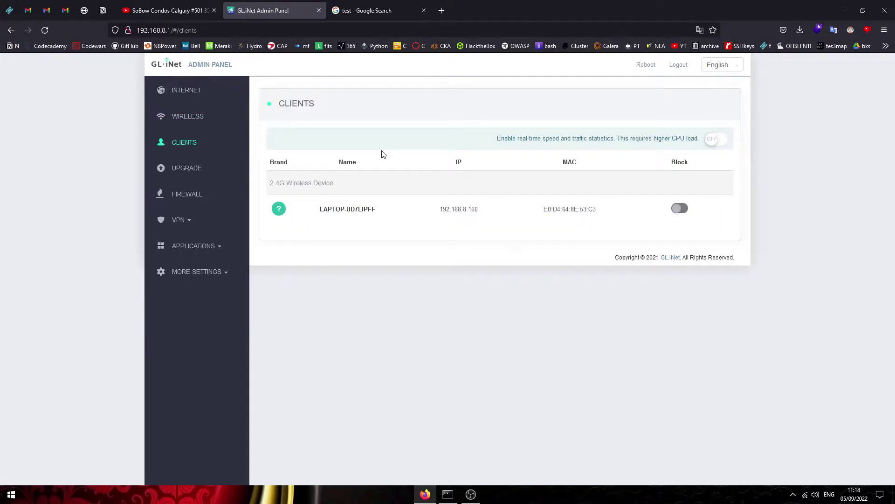
left_click(221, 178)
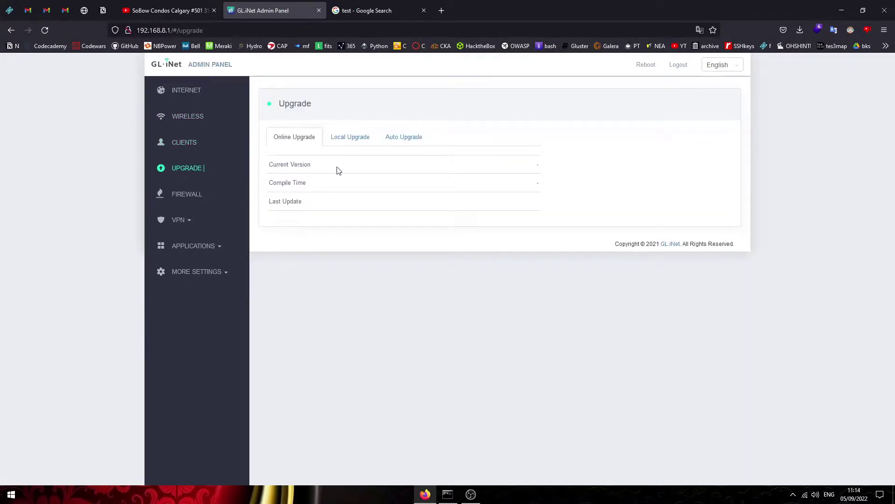
left_click(362, 141)
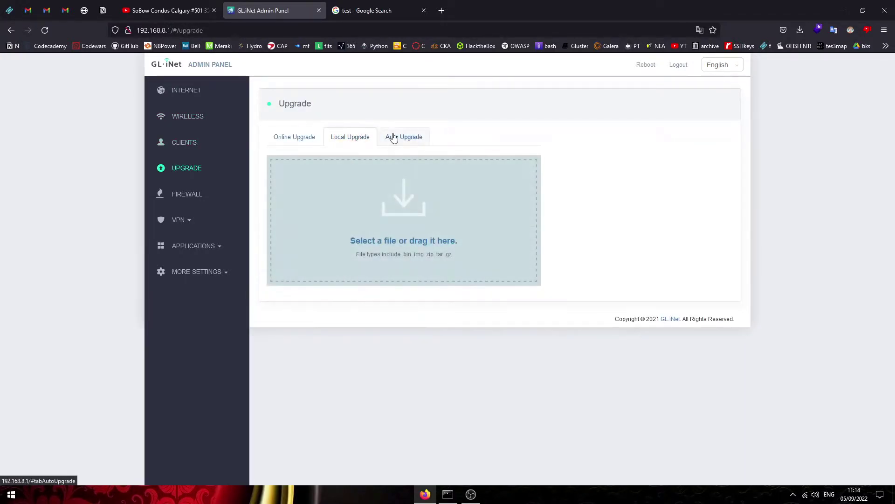
left_click(395, 136)
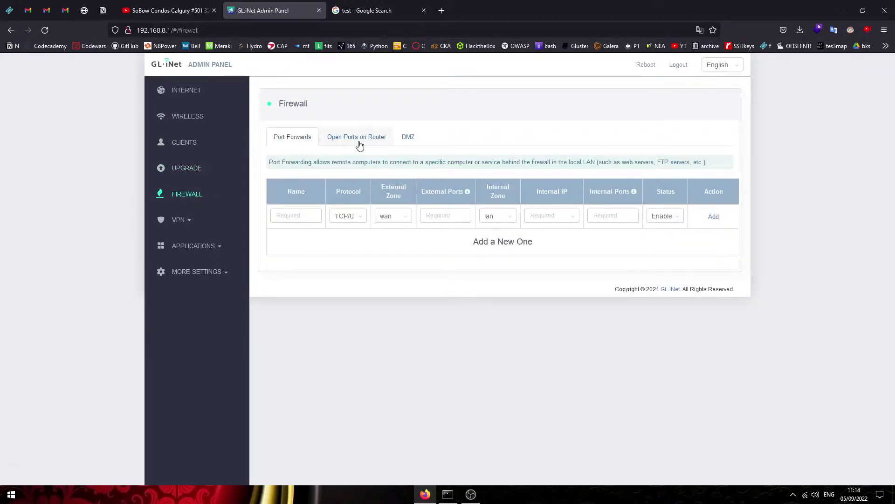
View the Firewall Open Ports on Router and DMZ tabs, then the OpenVPN client and server pages.
left_click(360, 145)
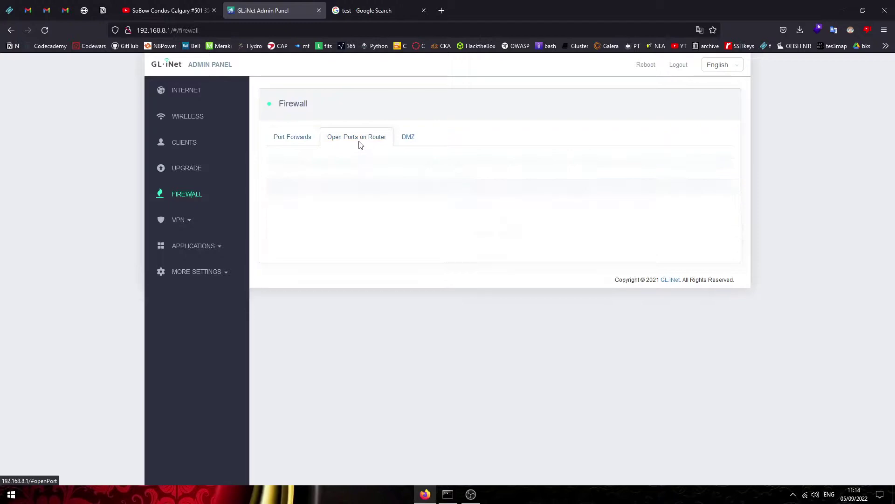
left_click(410, 139)
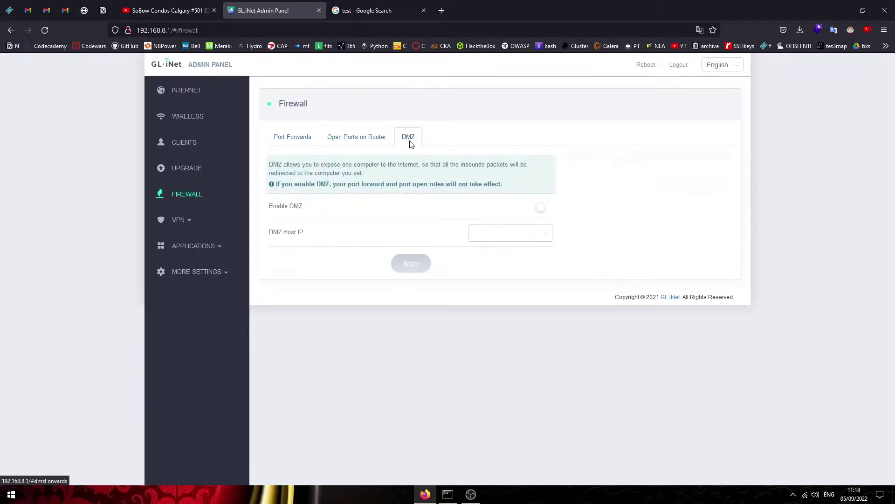
left_click(192, 222)
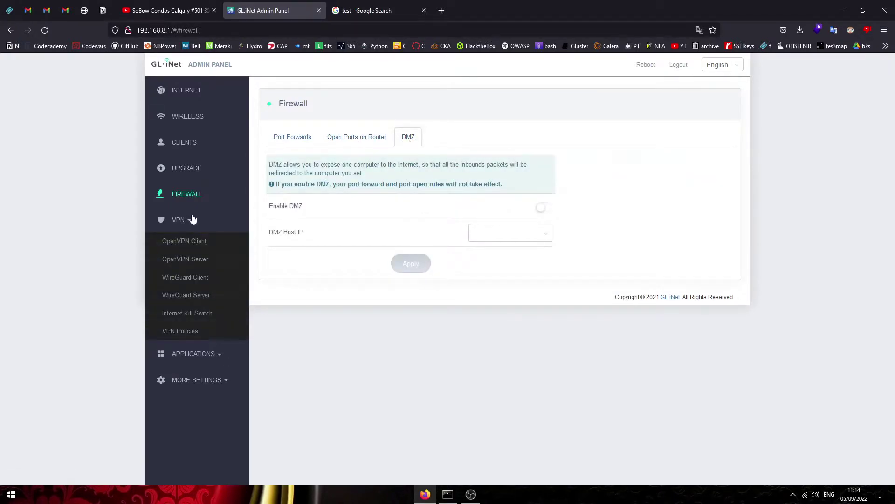
left_click(196, 244)
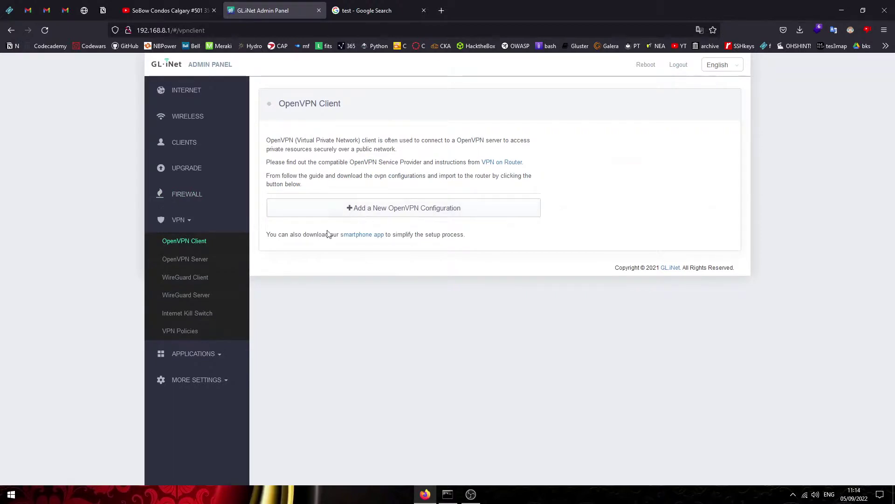
left_click(214, 265)
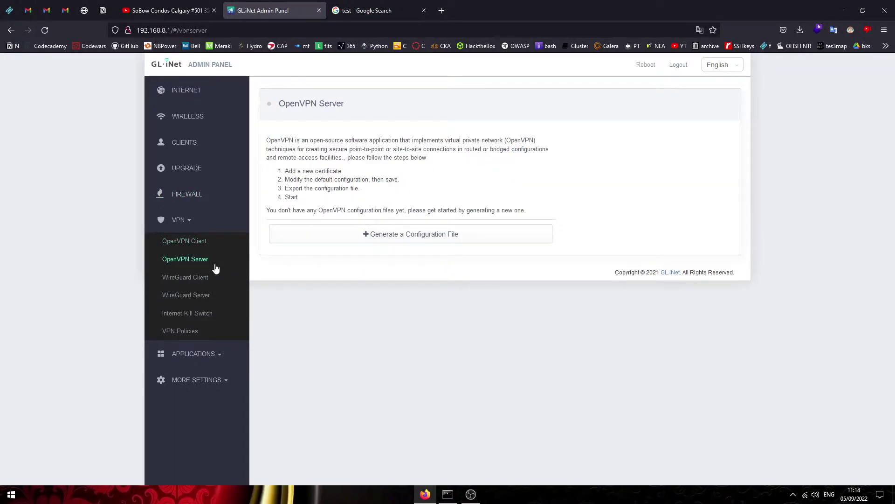
Check the WireGuard Client, Internet Kill Switch and VPN Policies pages, then the Plug-ins list.
left_click(209, 286)
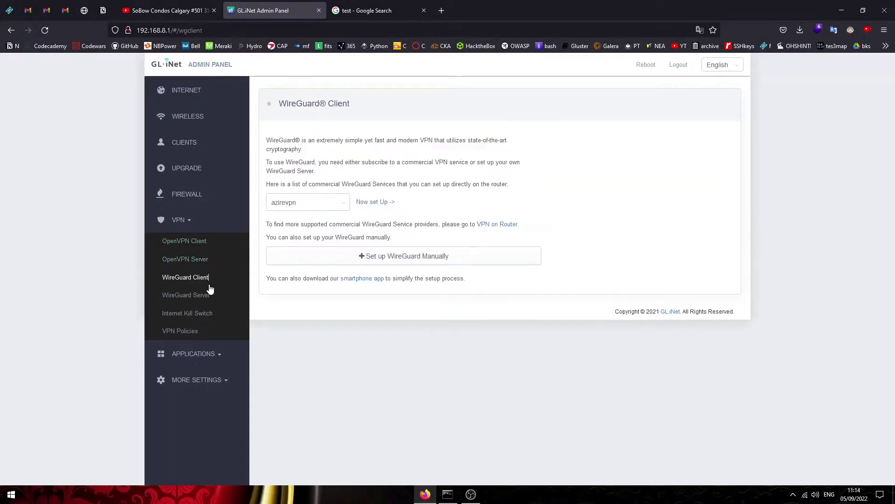
left_click(201, 313)
left_click(196, 331)
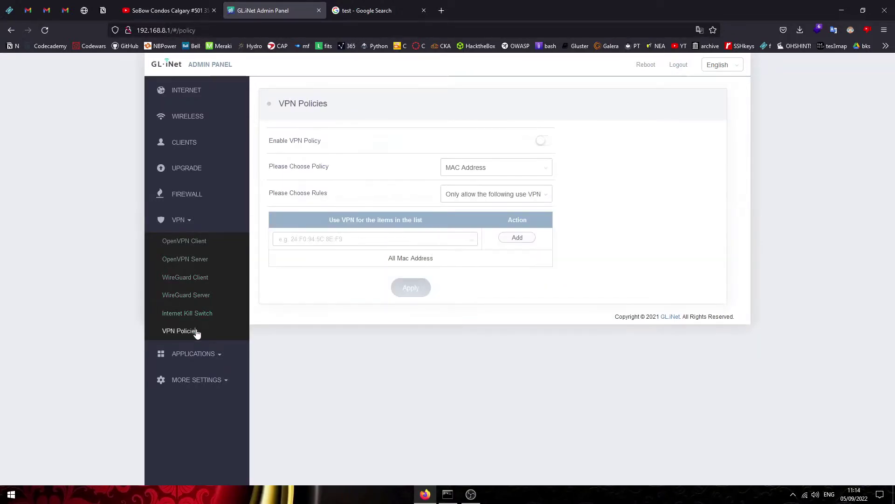
left_click(200, 354)
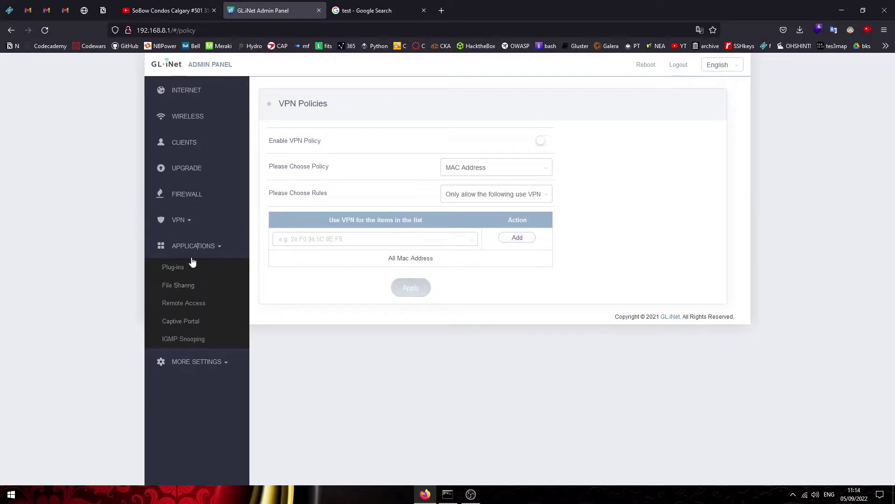
left_click(187, 267)
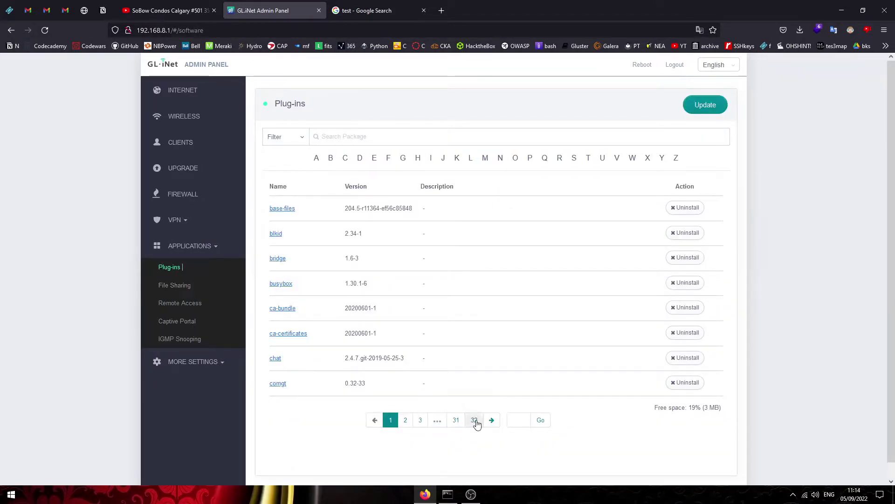
Page through the installed plug-ins, then view File Sharing, Remote Access, Captive Portal and IGMP Snooping.
left_click(420, 420)
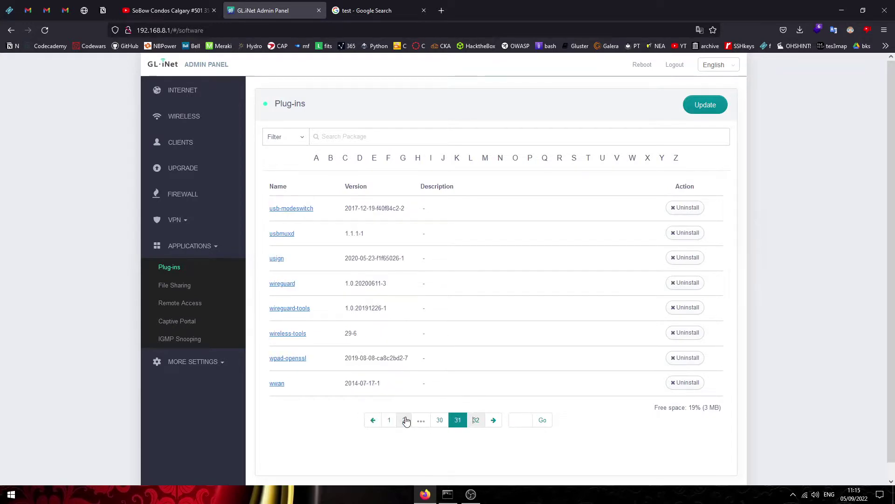
left_click(406, 420)
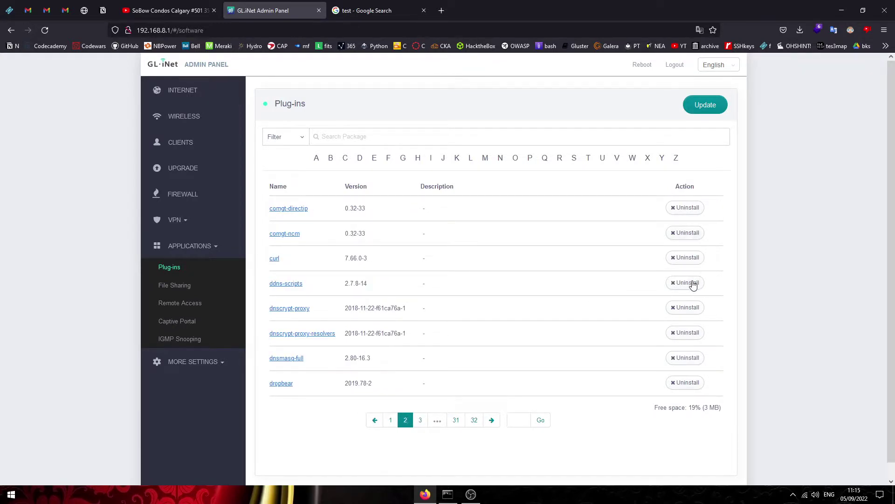
left_click(191, 283)
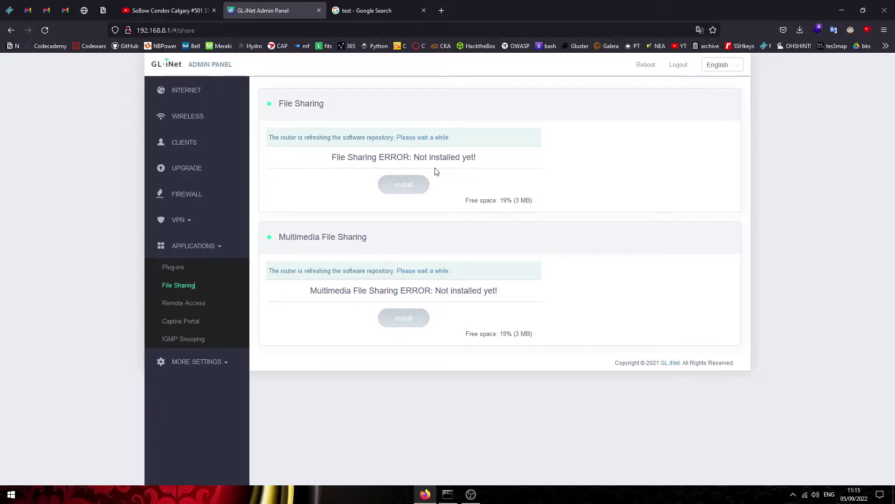
left_click(214, 308)
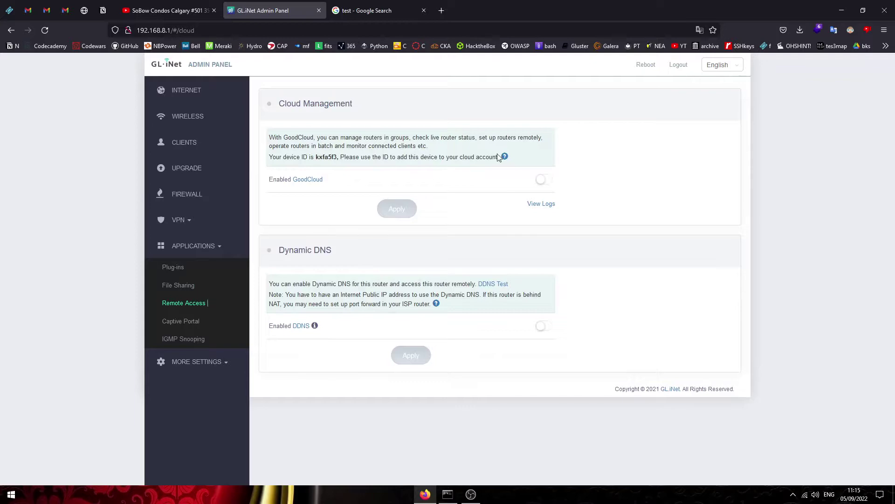
left_click(222, 327)
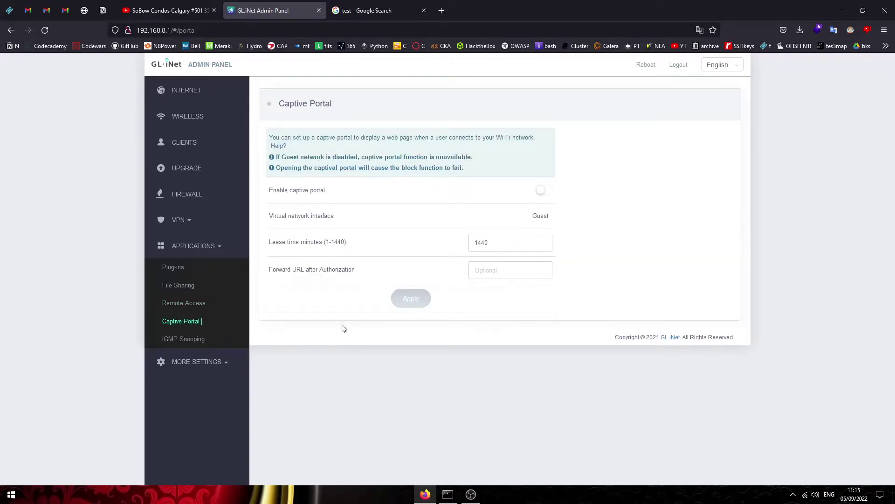
left_click(184, 340)
Under More Settings, view Admin Password, guest network IP, Time Zone, MAC Clone and IPv6.
left_click(196, 362)
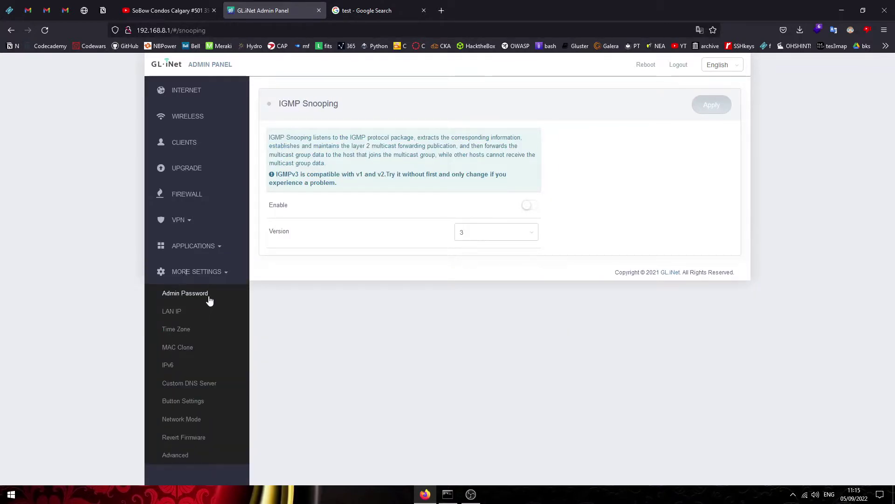
left_click(209, 301)
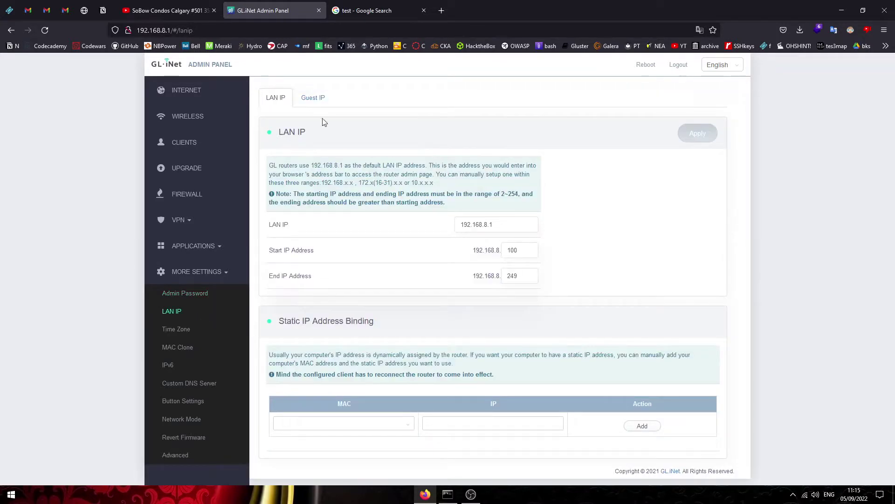
left_click(314, 99)
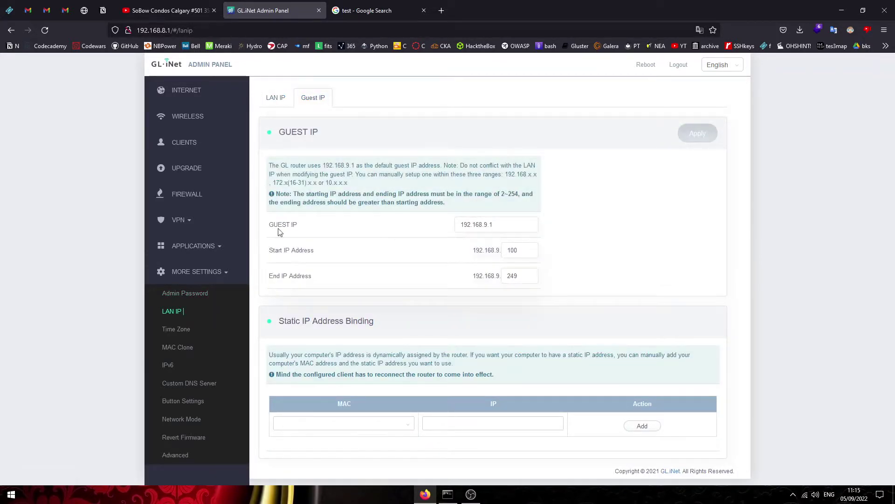
left_click(200, 329)
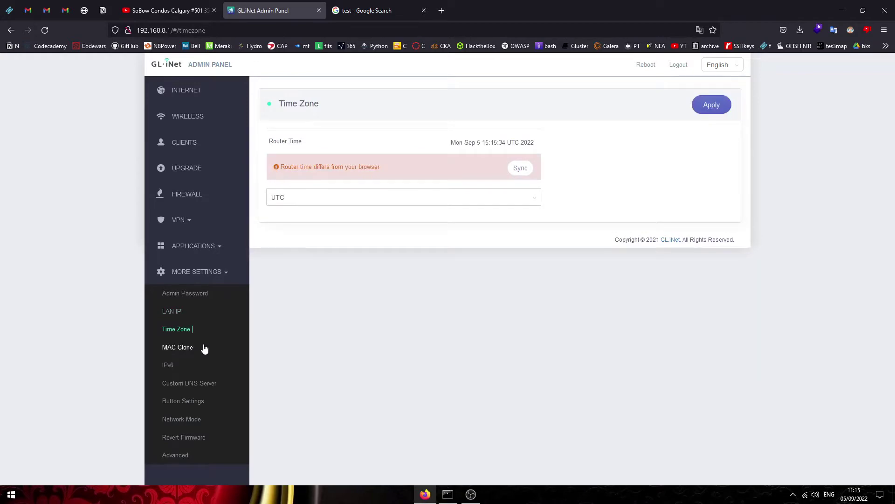
left_click(204, 351)
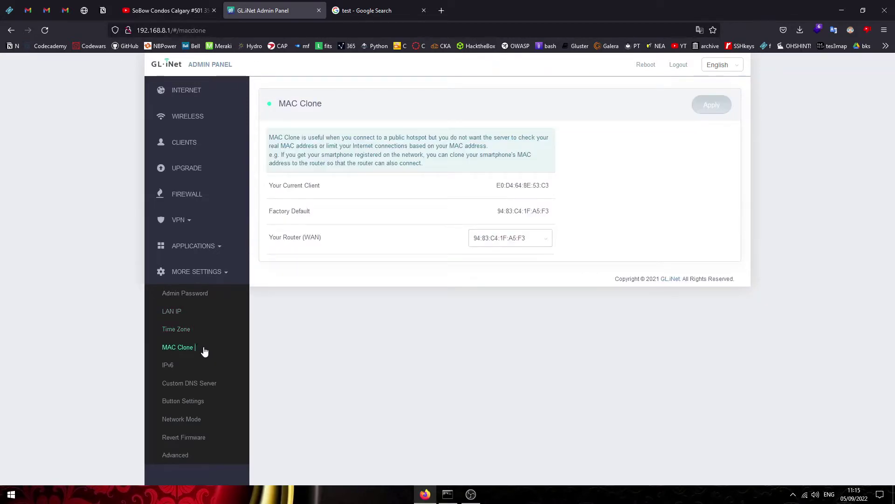
left_click(200, 368)
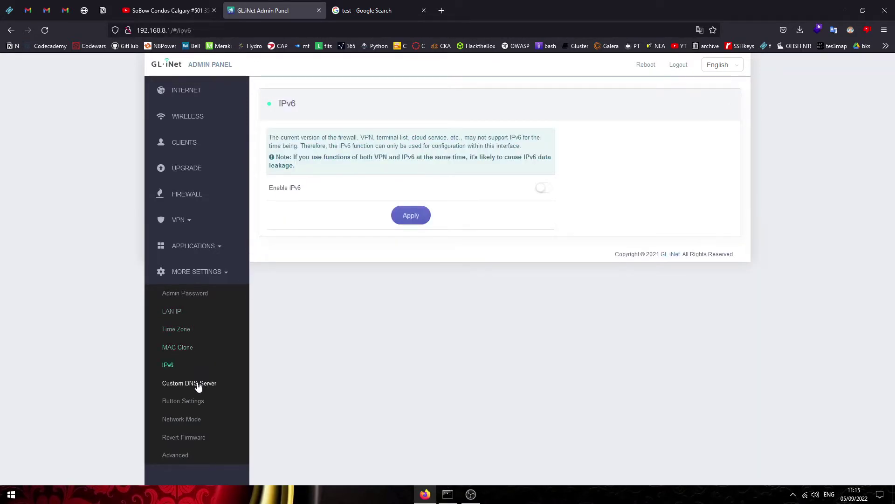
View the Custom DNS Server, hardware switch button, Network Mode, factory reset and advanced settings pages.
left_click(198, 387)
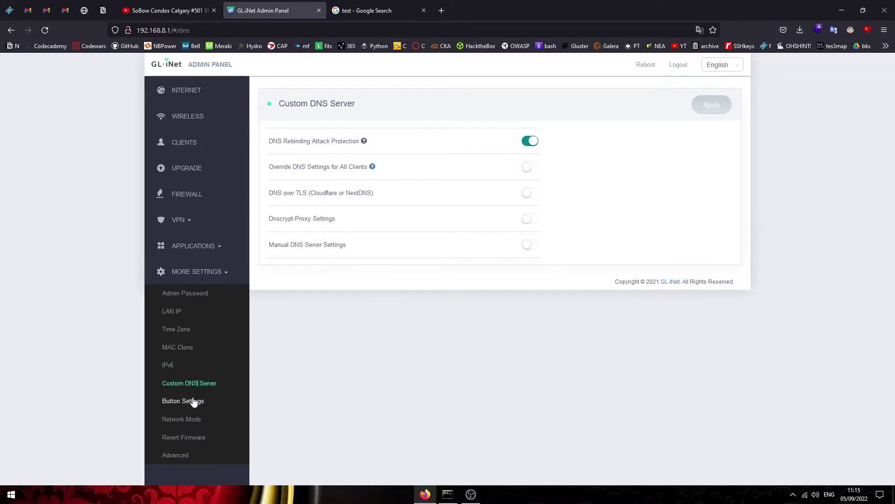
left_click(193, 402)
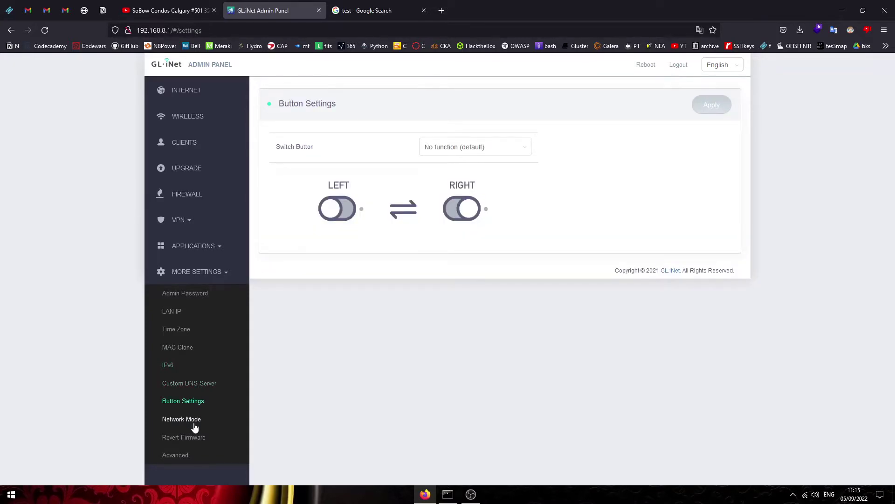
left_click(191, 421)
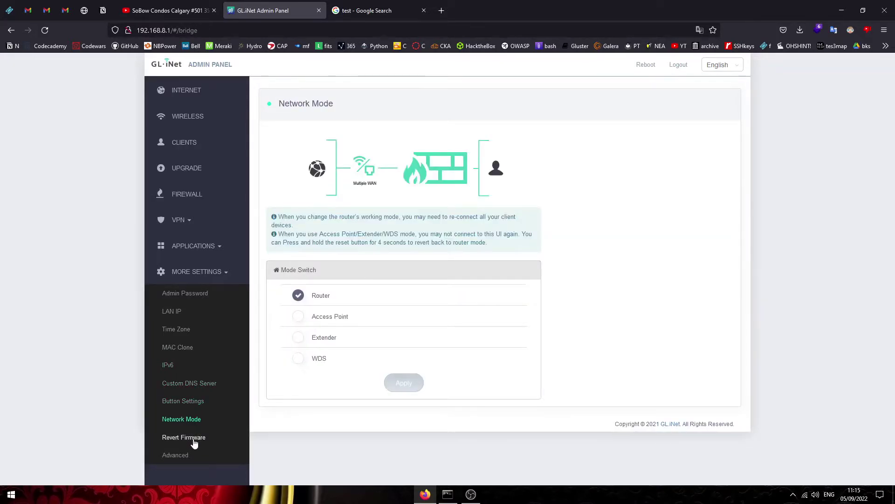
left_click(194, 442)
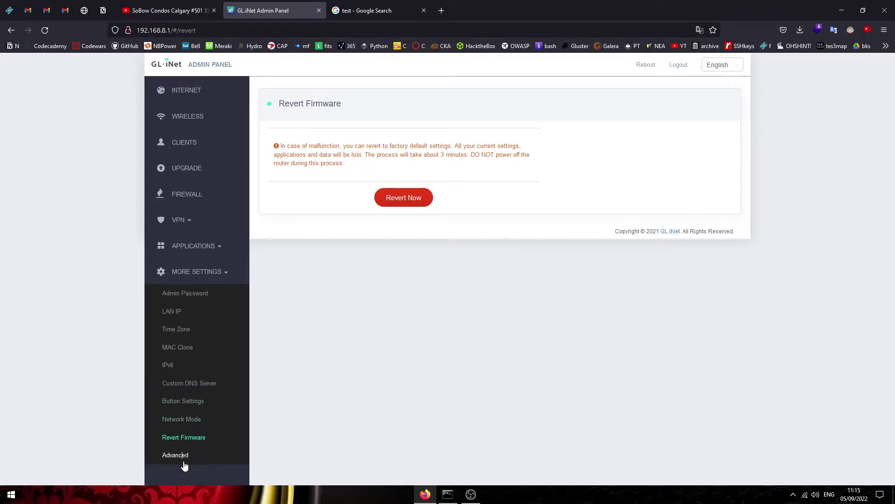
left_click(183, 457)
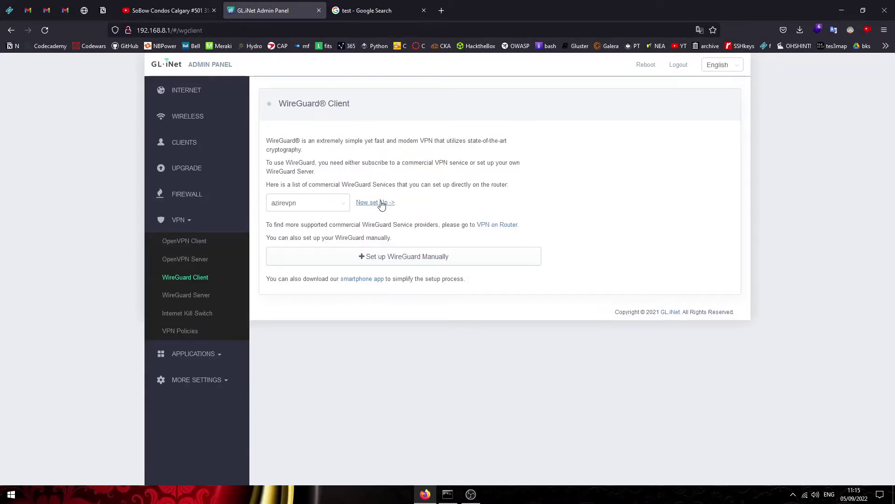
Start an azirevpn WireGuard client and follow the link to GL.iNet's AzireVPN setup guide.
left_click(381, 204)
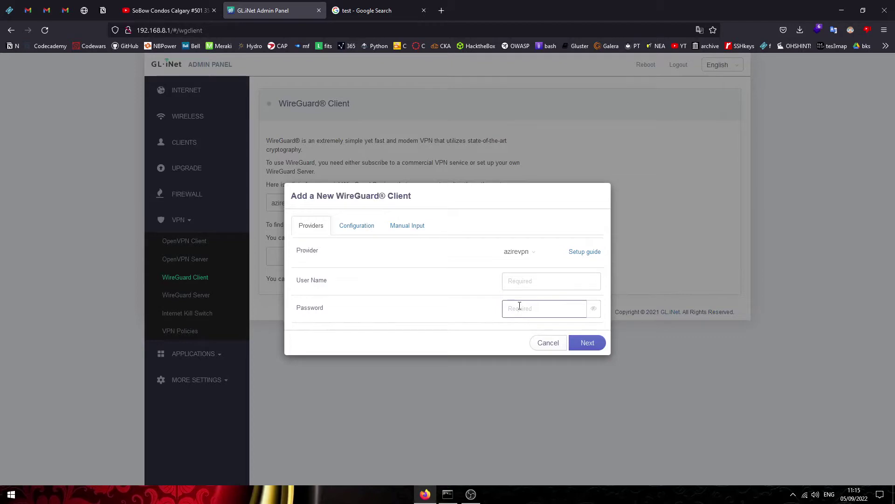
left_click(585, 252)
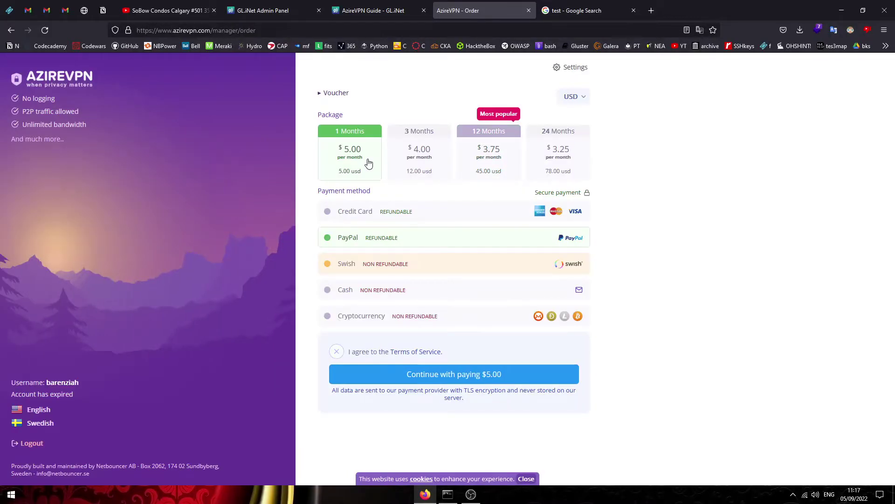
Pay for the 1-month AzireVPN package by card without a PayPal login.
left_click(414, 218)
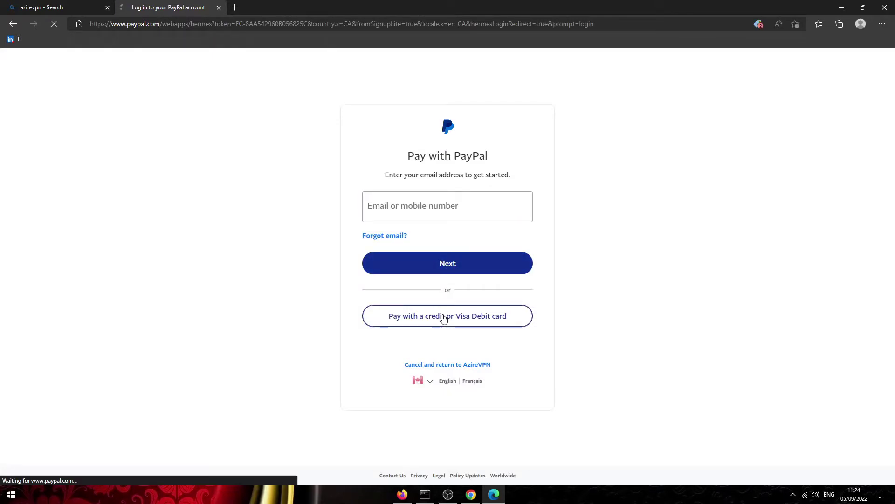
left_click(442, 316)
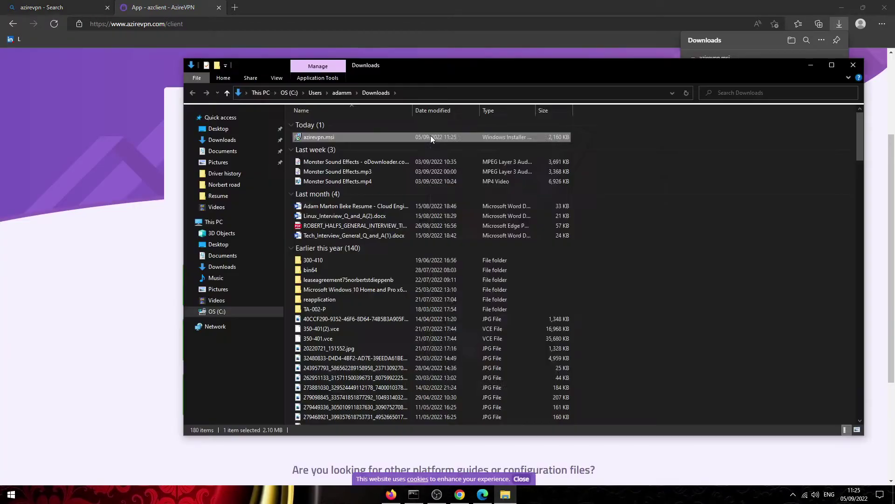
Install azirevpn.msi, accept the .NET download prompt and open its link in Microsoft Edge.
right_click(430, 137)
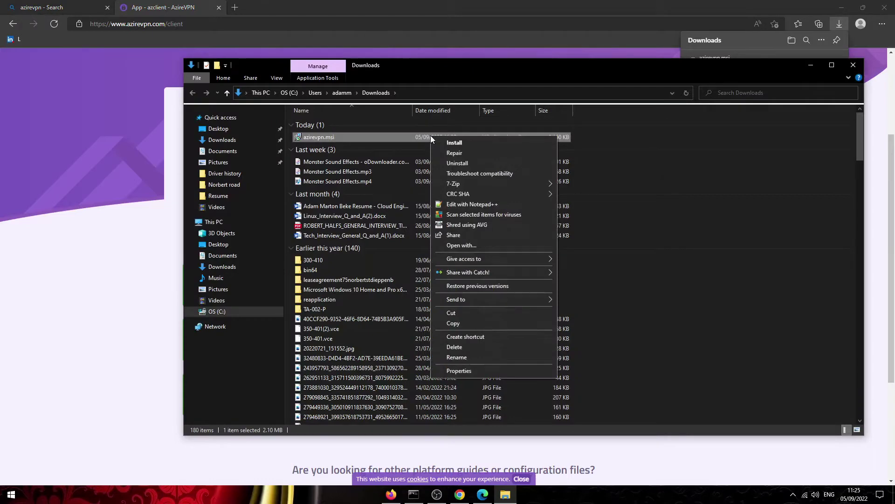
left_click(414, 136)
double_click(414, 136)
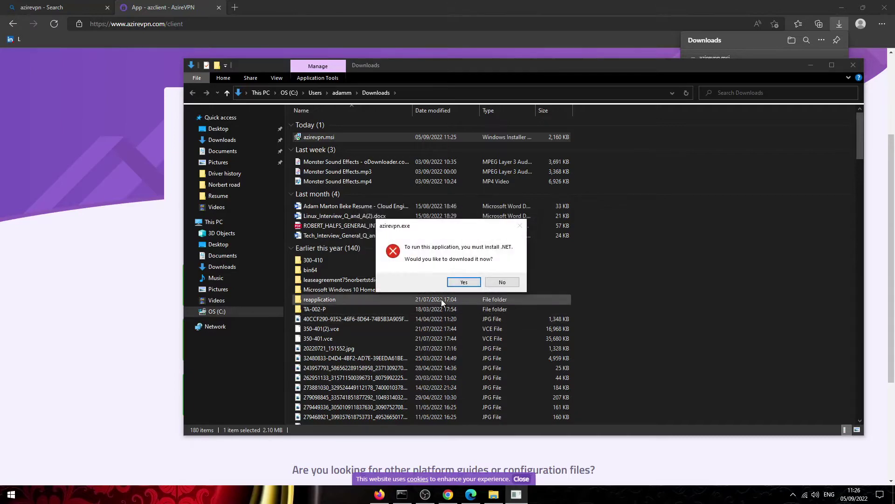
left_click(464, 283)
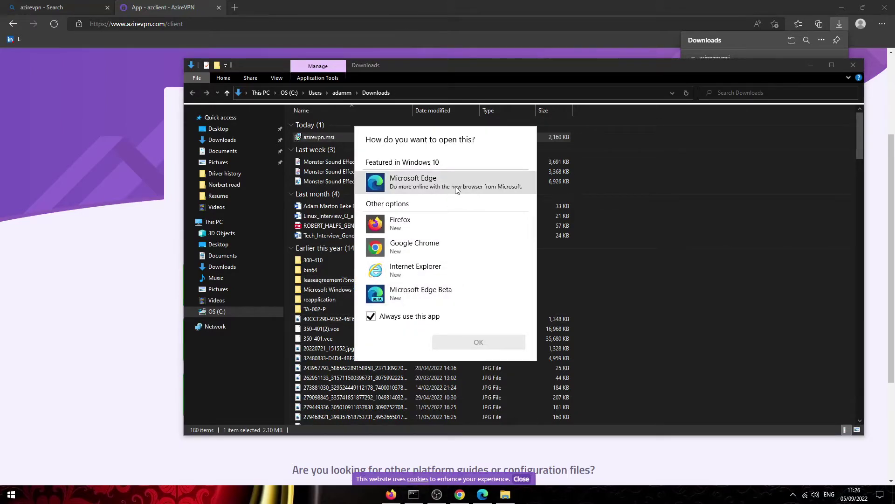
left_click(456, 189)
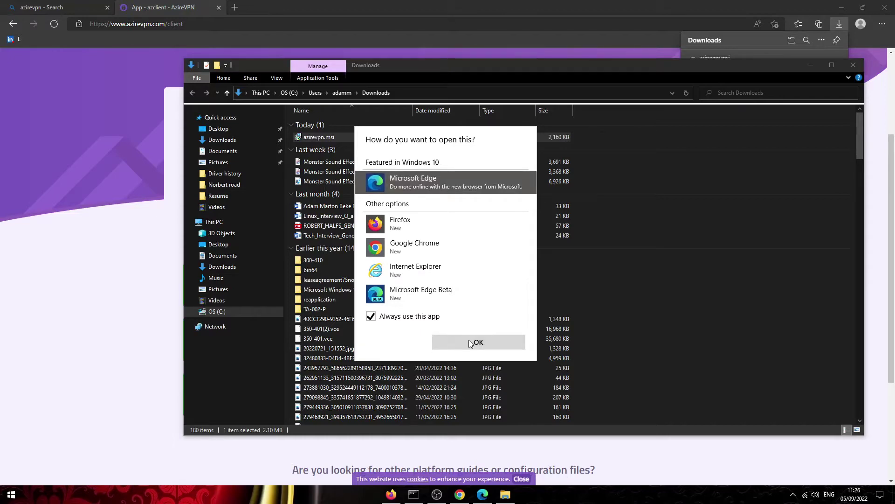
left_click(469, 341)
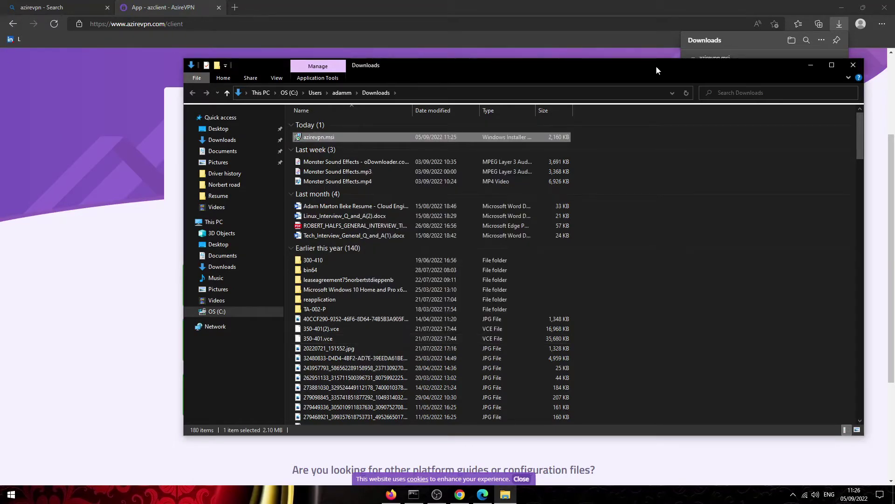
Rerun the AzireVPN installer and accept the .NET download offer again.
left_click_drag(656, 65, 616, 105)
double_click(436, 177)
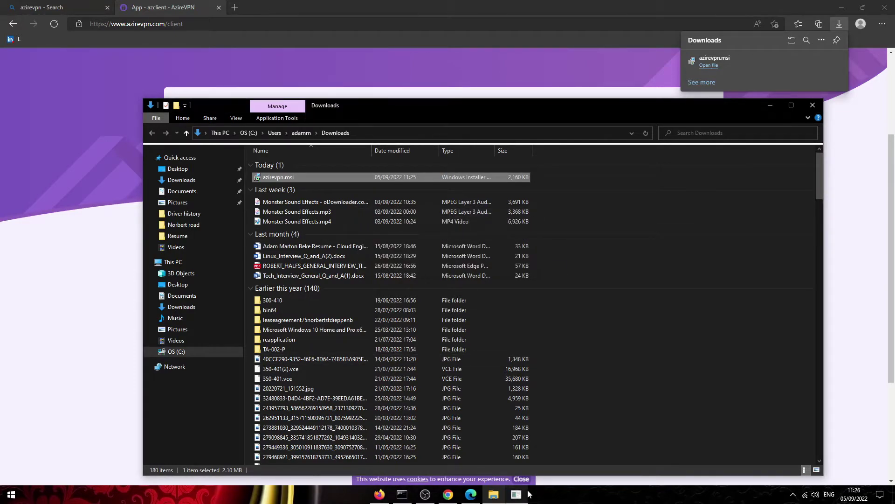
left_click(462, 281)
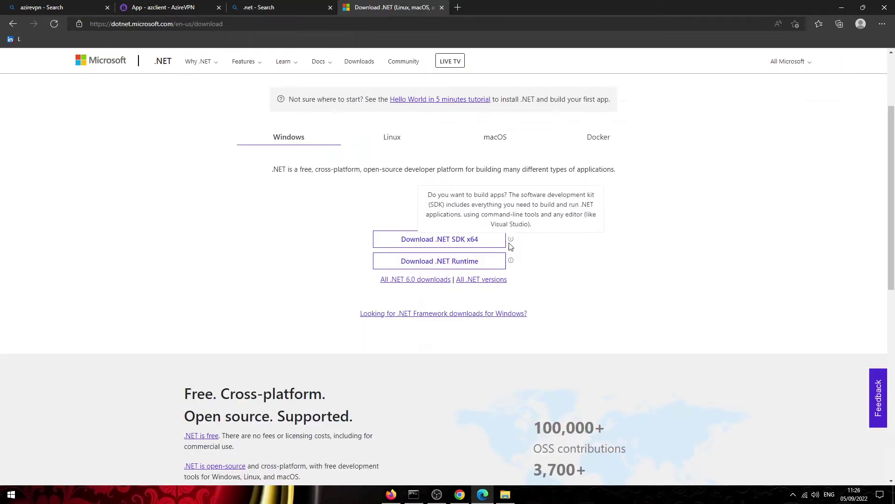
Download the x64 .NET 6.0.8 Desktop Runtime installer and start installing it.
mouse_move(510, 262)
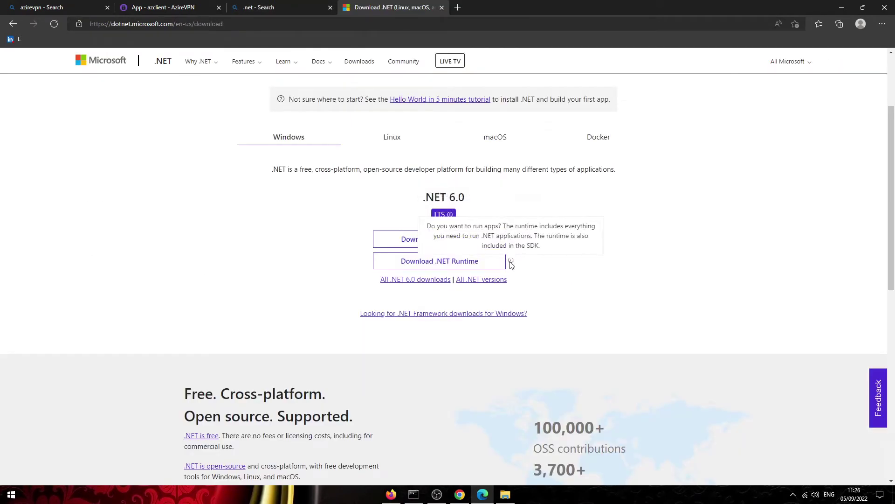
left_click(486, 263)
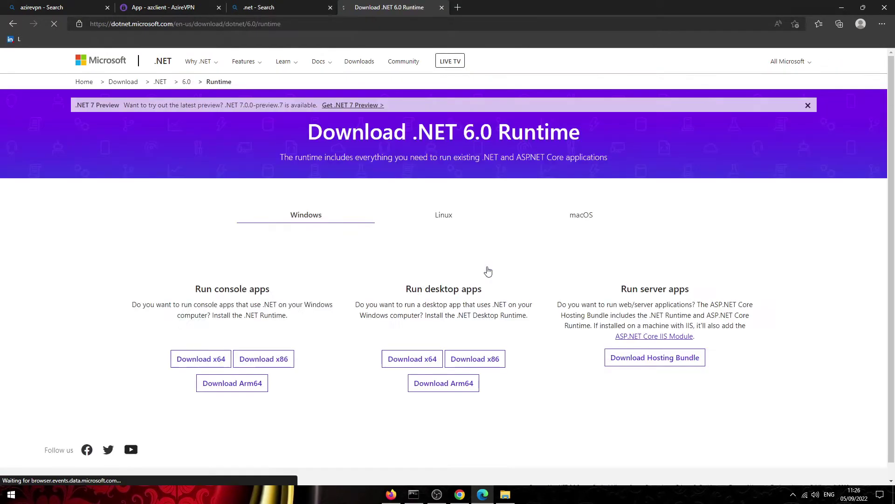
scroll(310, 355, "down", 3)
scroll(289, 345, "up", 1)
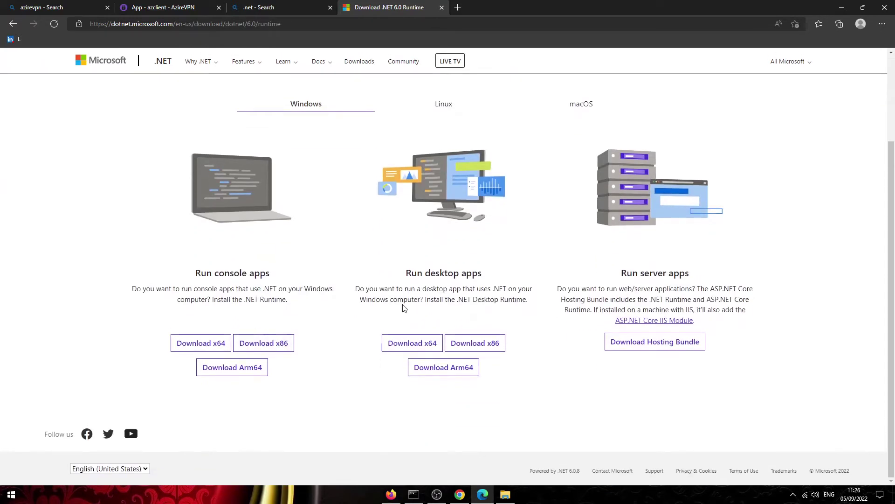
left_click(413, 343)
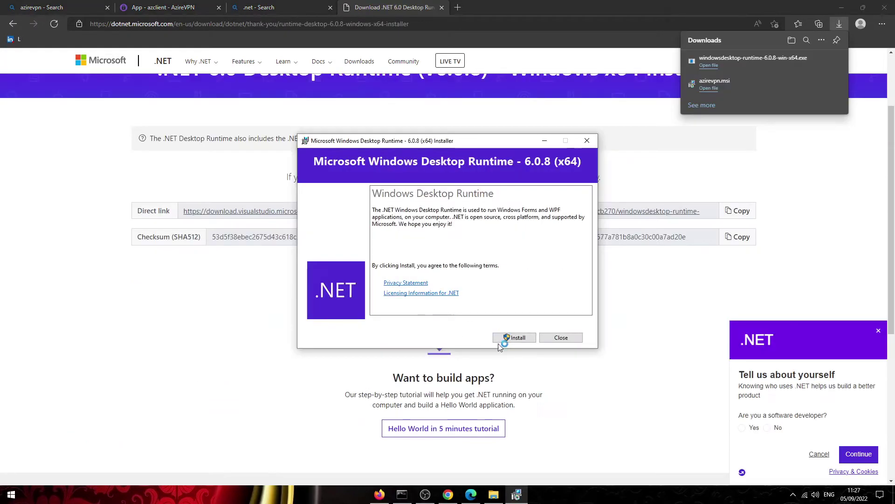
left_click(514, 338)
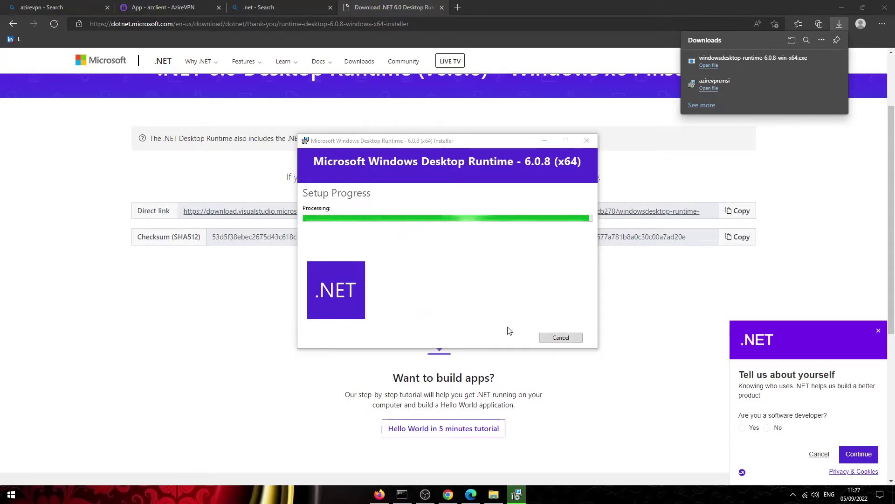
key("alt+Tab")
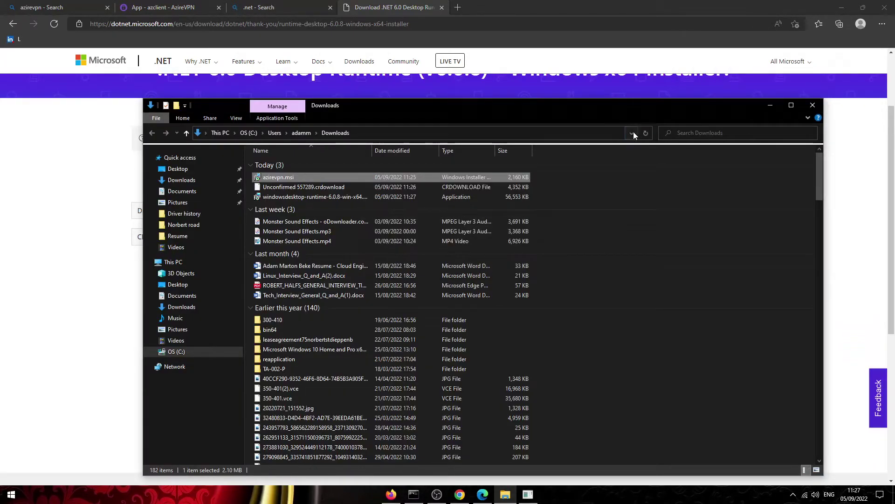
Close the NordVPN window, accept AzireVPN's .NET prompt again, and run Windows Update's Check for updates.
left_click(772, 106)
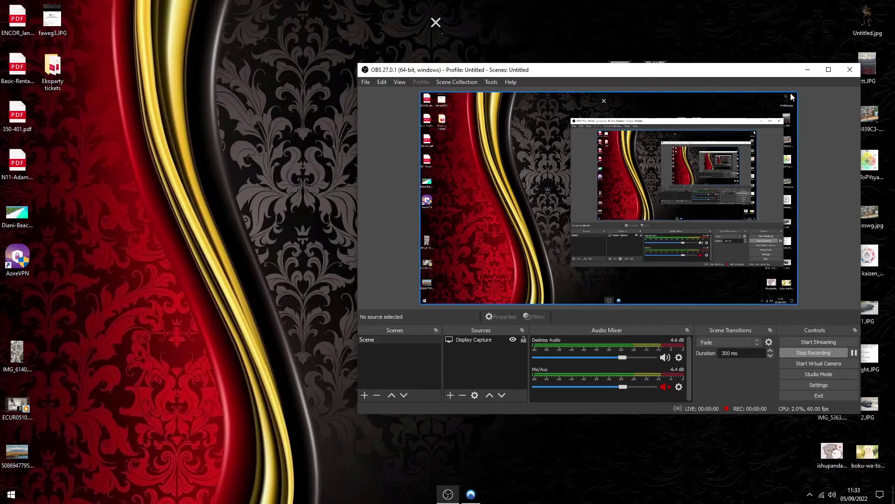
left_click(803, 75)
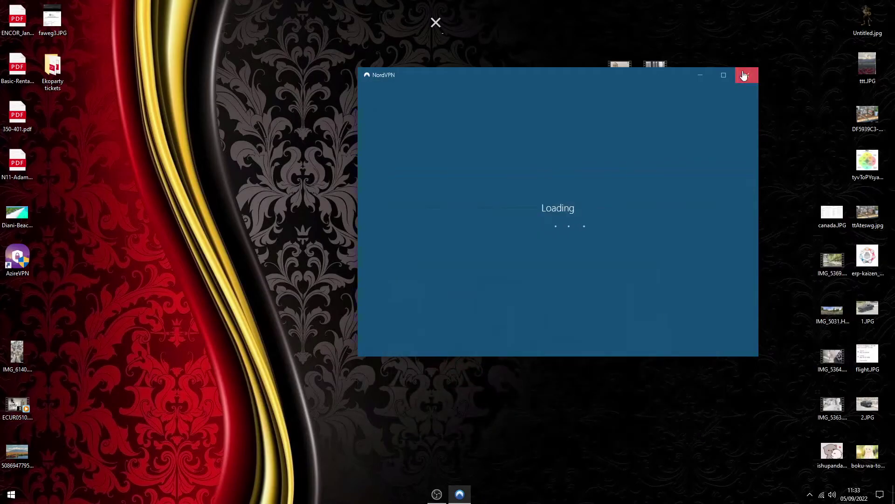
left_click(743, 73)
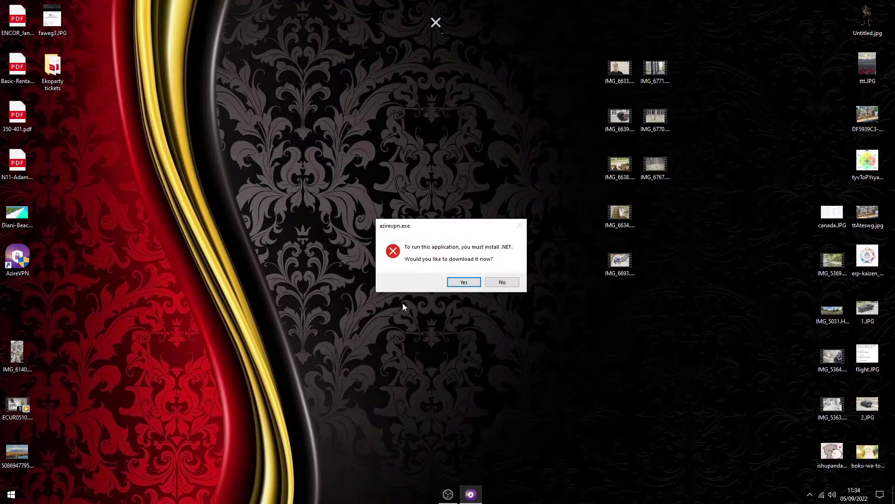
left_click(464, 282)
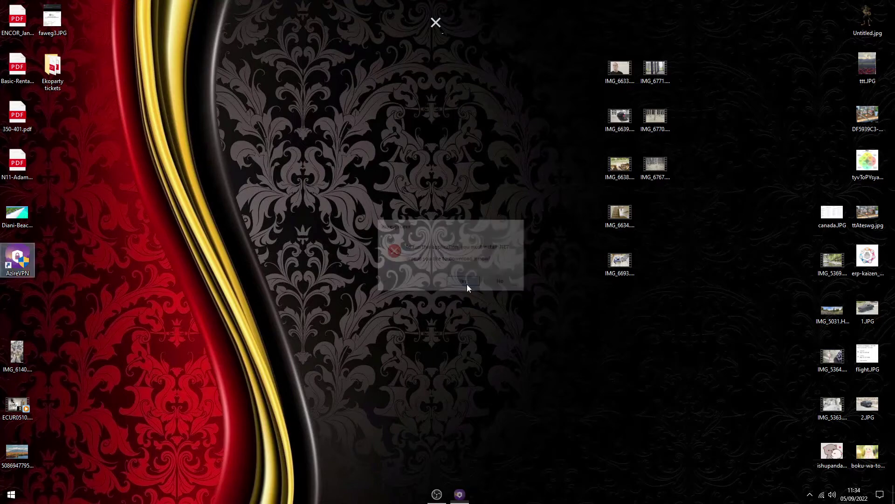
left_click(208, 121)
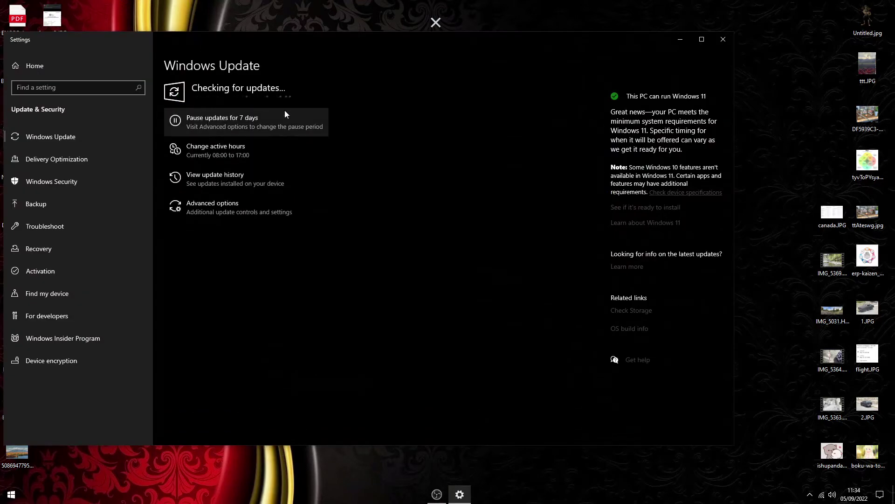
Select the Realtek and ASUSTek optional driver updates, then start uninstalling NordVPN.
left_click_drag(276, 118, 299, 127)
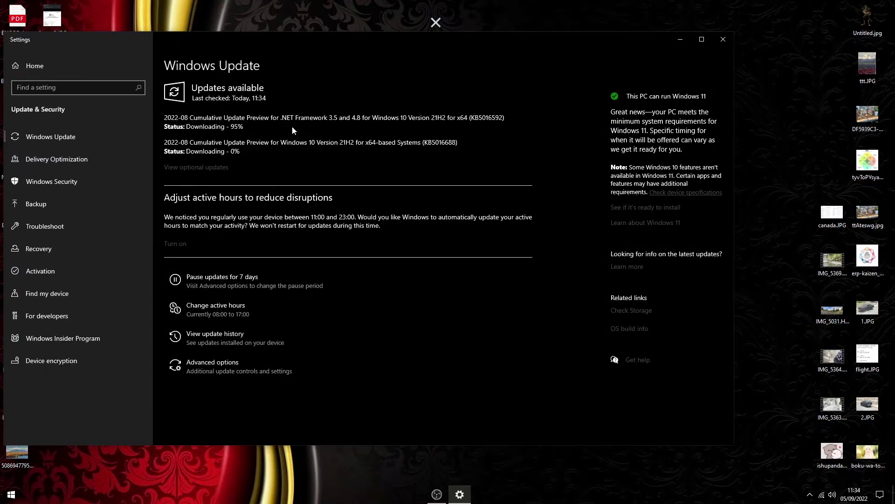
left_click(212, 138)
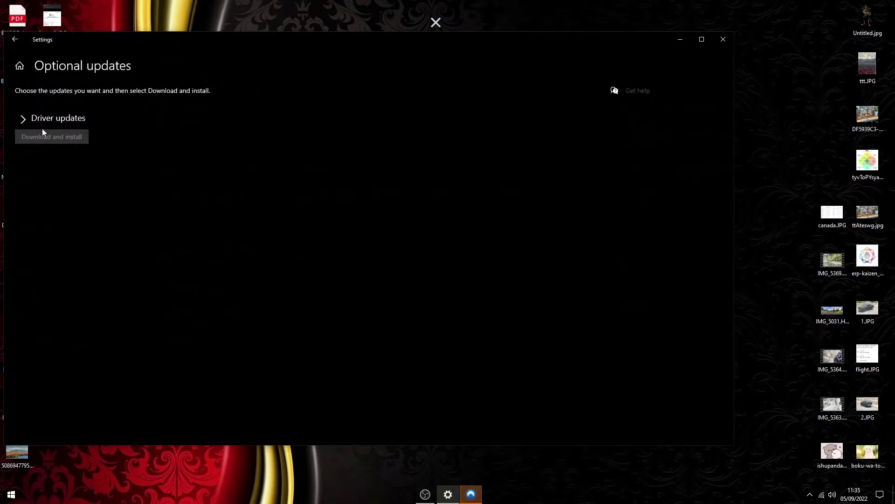
left_click(24, 119)
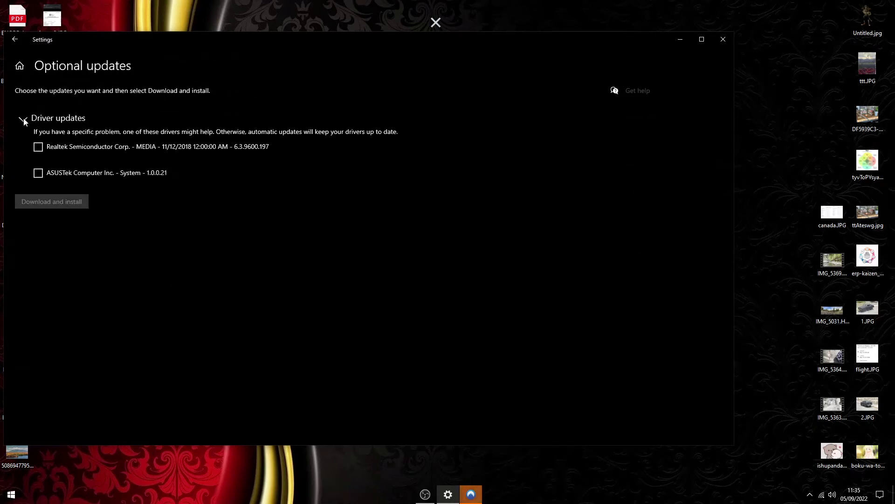
left_click(39, 149)
left_click(46, 175)
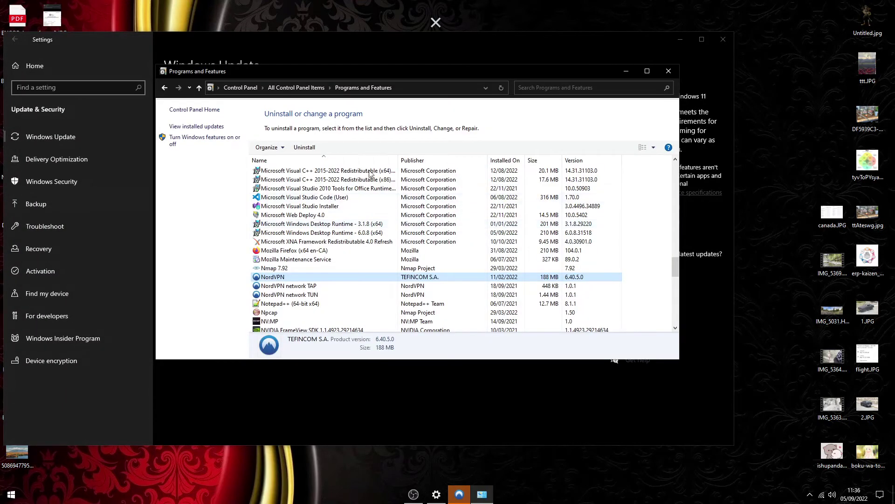
left_click(308, 148)
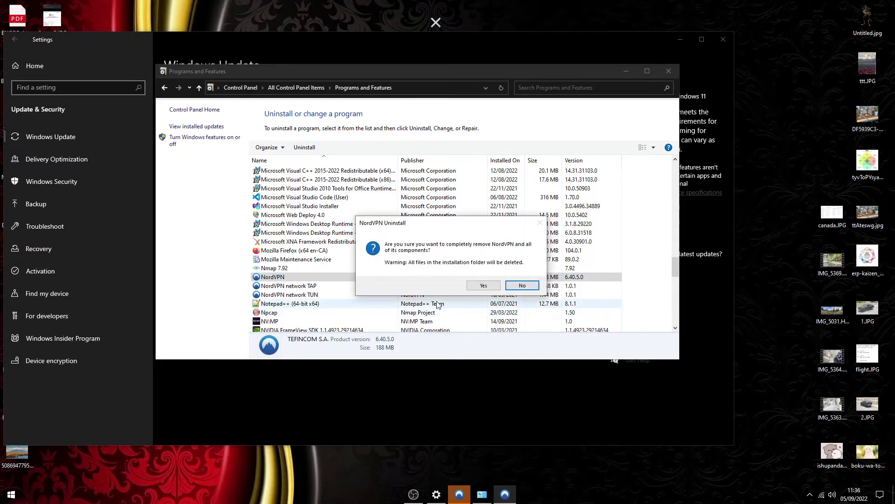
Uninstall NordVPN (declining the .NET download) and AzireVPN, then open the new AzireVPN installer.
left_click(482, 284)
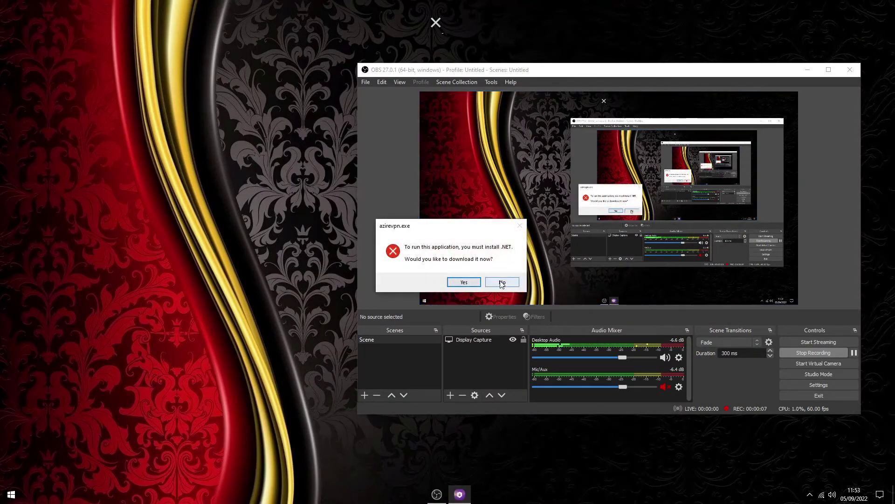
left_click(502, 282)
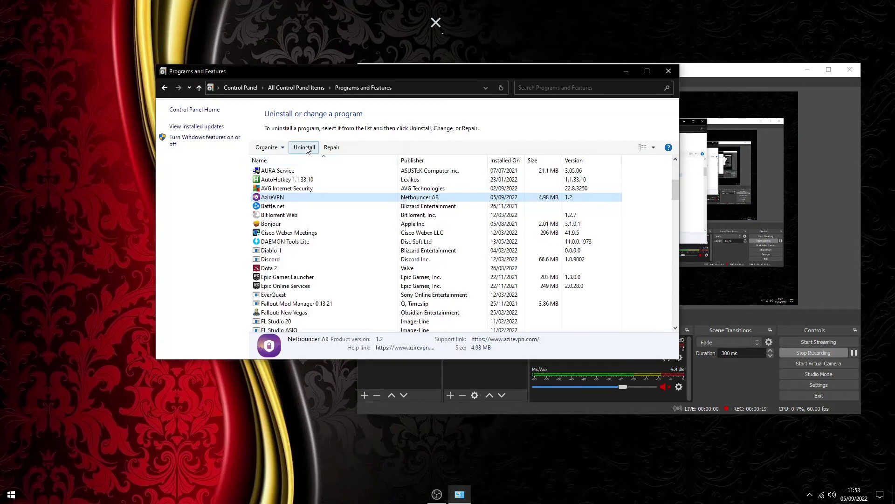
left_click(307, 149)
left_click(492, 245)
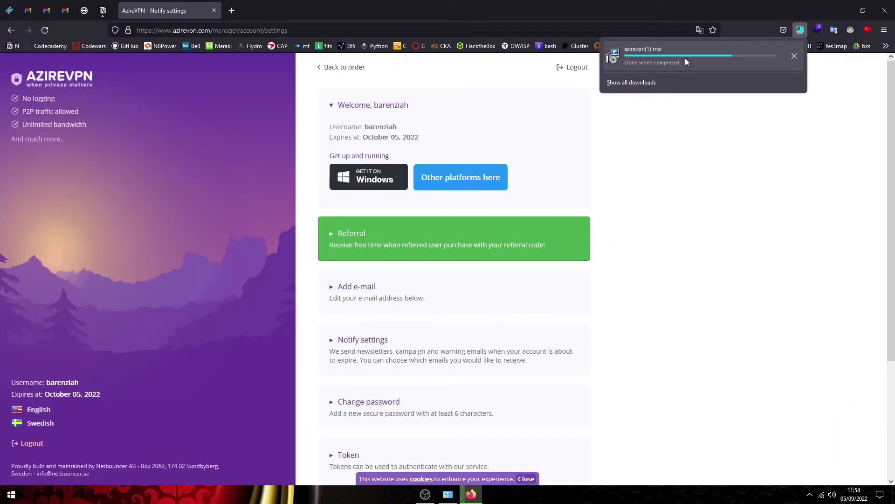
left_click(685, 60)
Confirm the Open Executable File prompt to run azirevpn(1).msi.
left_click(528, 258)
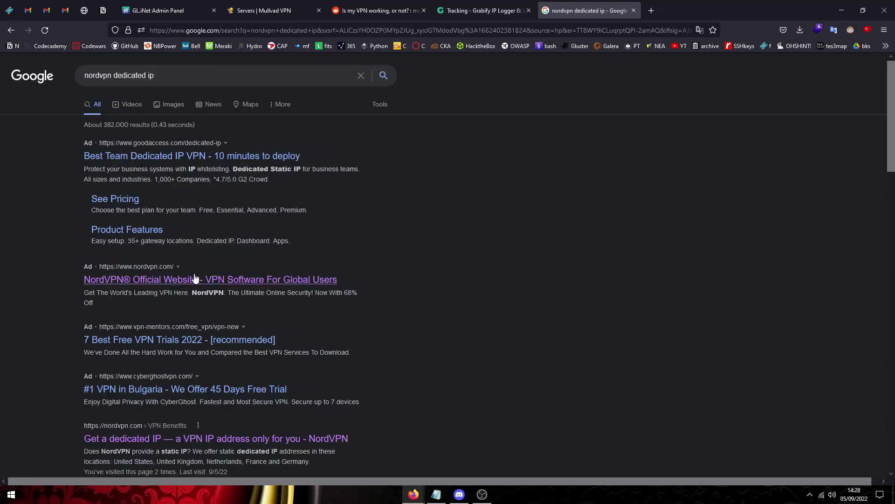
Open the result 'Get a dedicated IP — a VPN IP address only for you - NordVPN'.
left_click(186, 438)
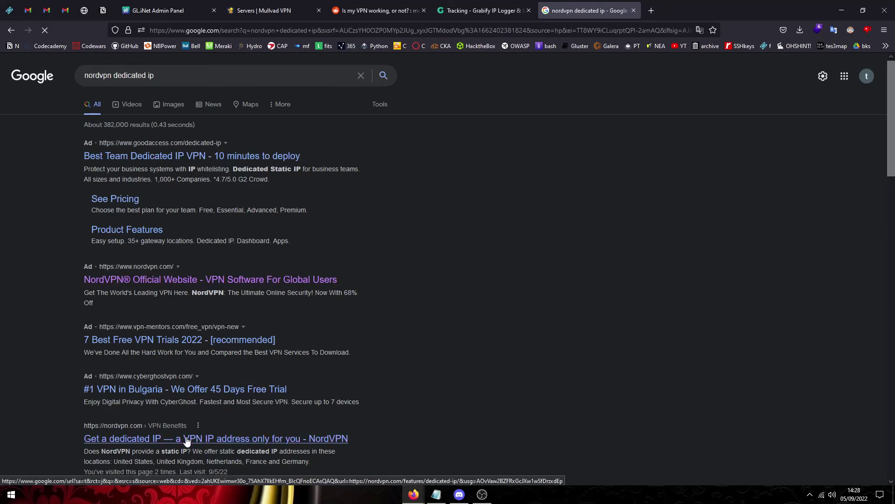